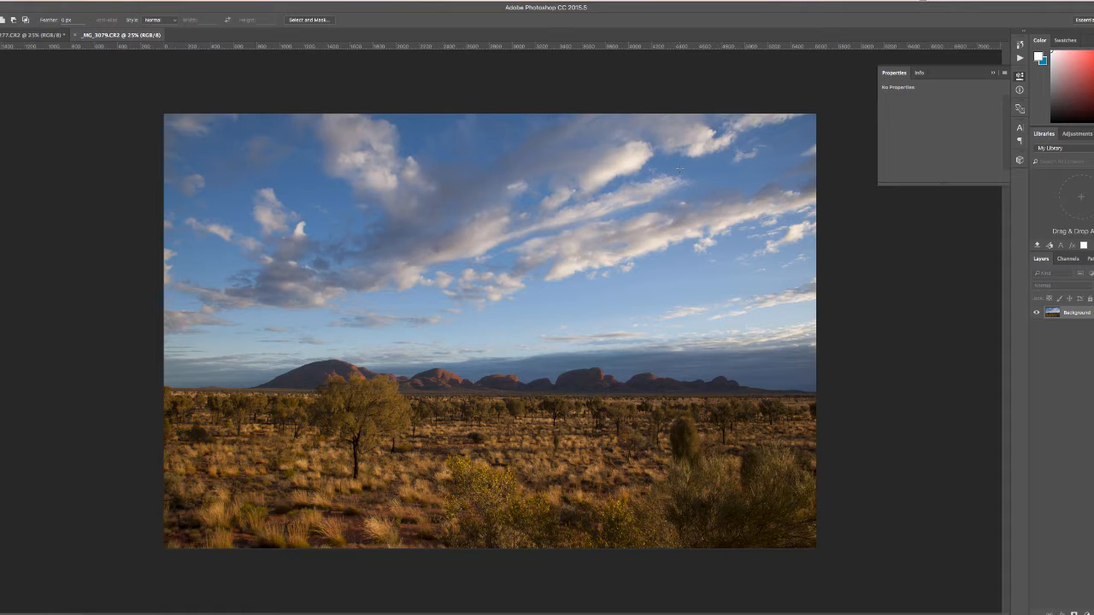
Add a new layer above the Background photo and fill it with white.
key("shift+super+n")
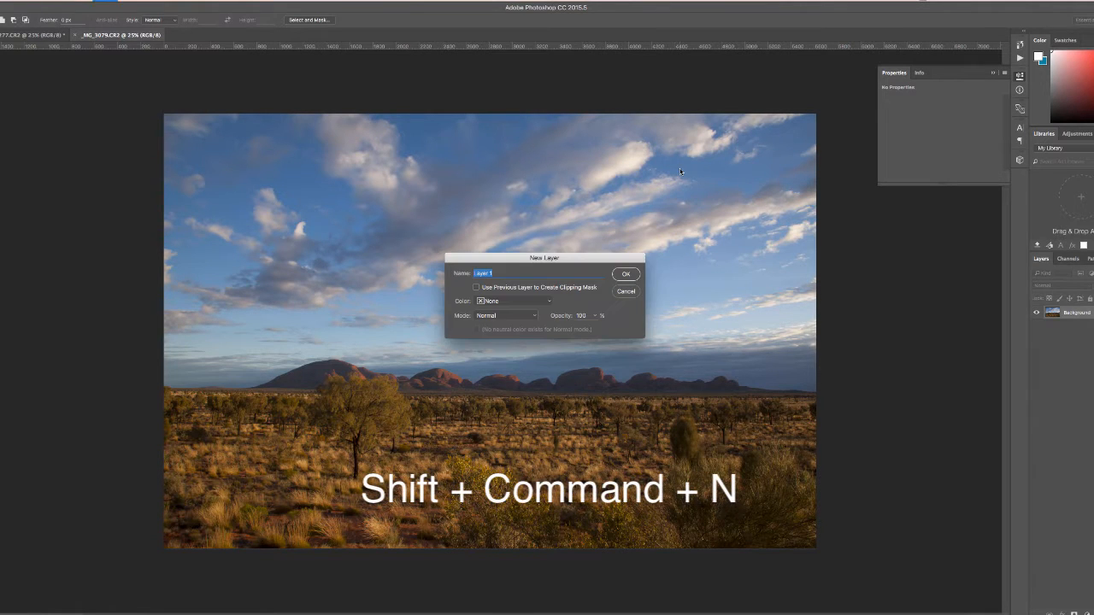
left_click(625, 274)
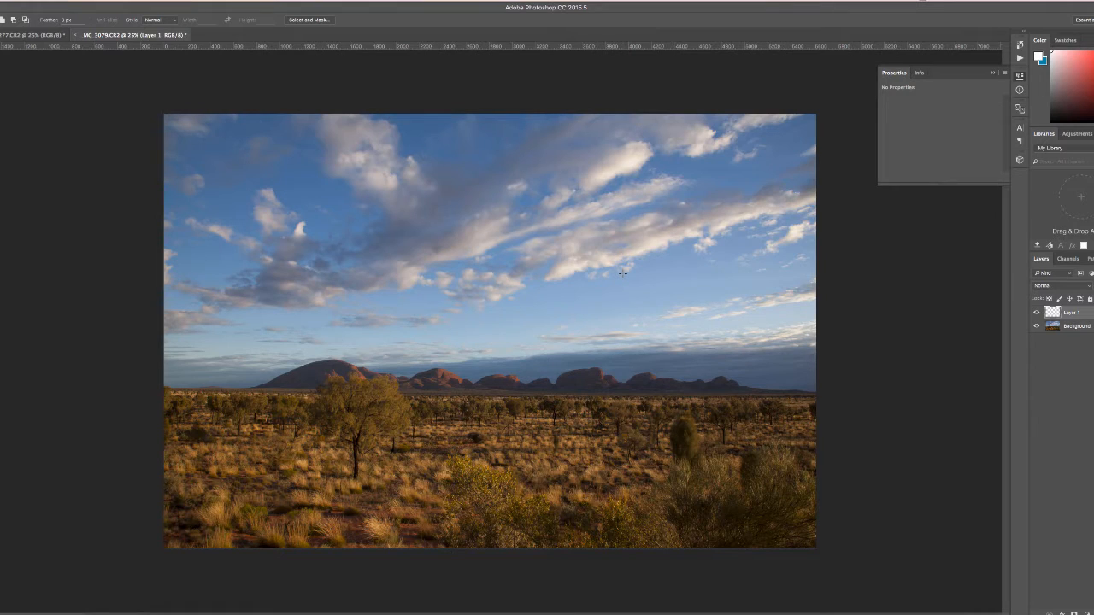
key("shift+F5")
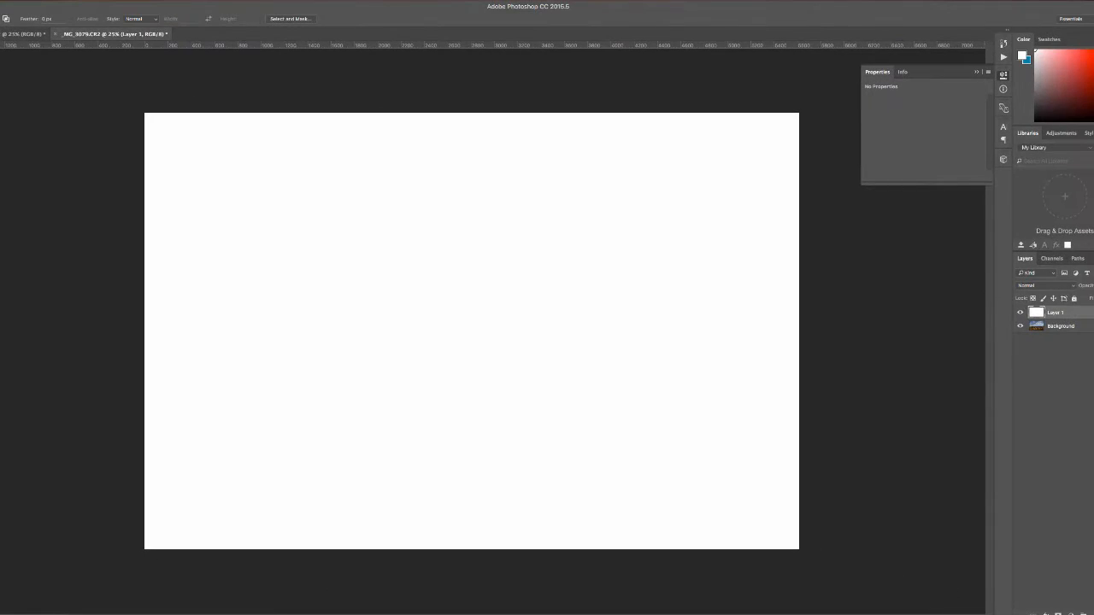
Unlock the Background layer and move the white Layer 1 beneath the photo layer.
left_click(1079, 325)
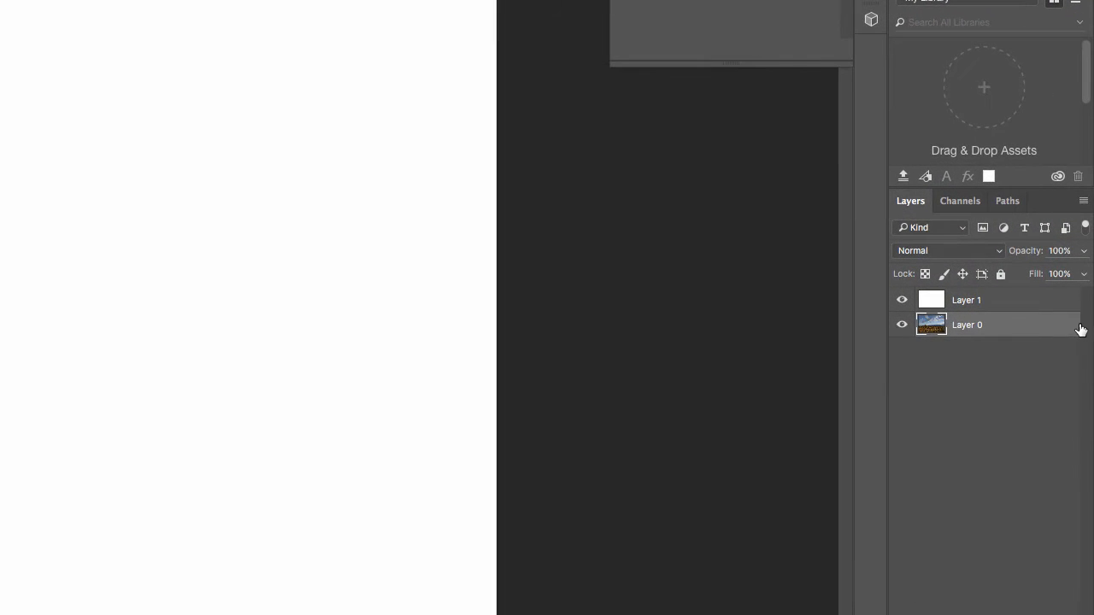
left_click_drag(972, 303, 988, 339)
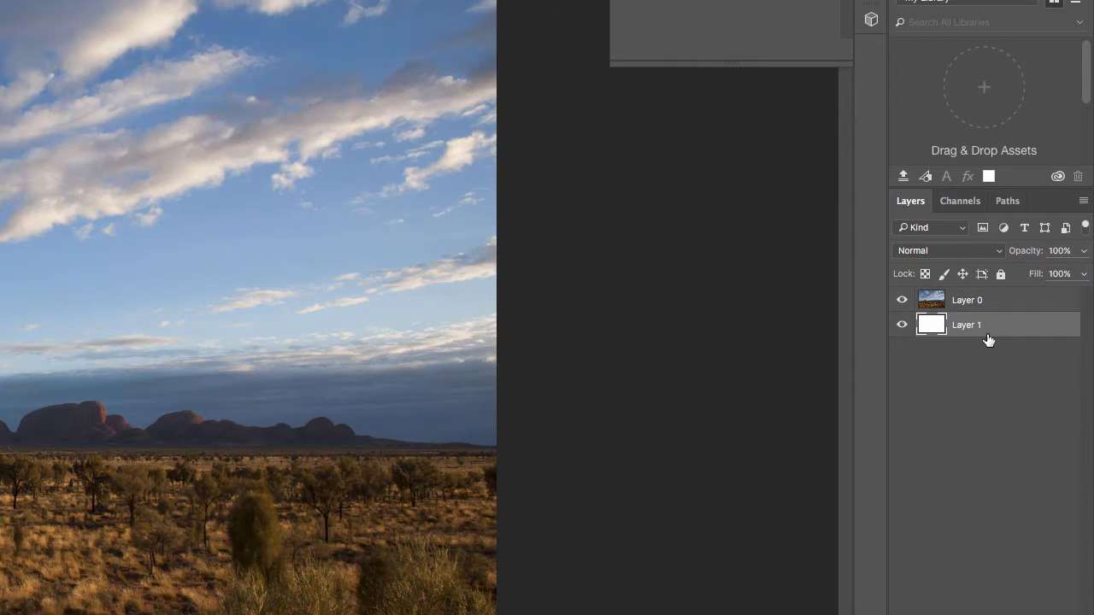
Open Select and Mask on Layer 0, keep the Onion Skin view and set its transparency to about 50%.
left_click(935, 304)
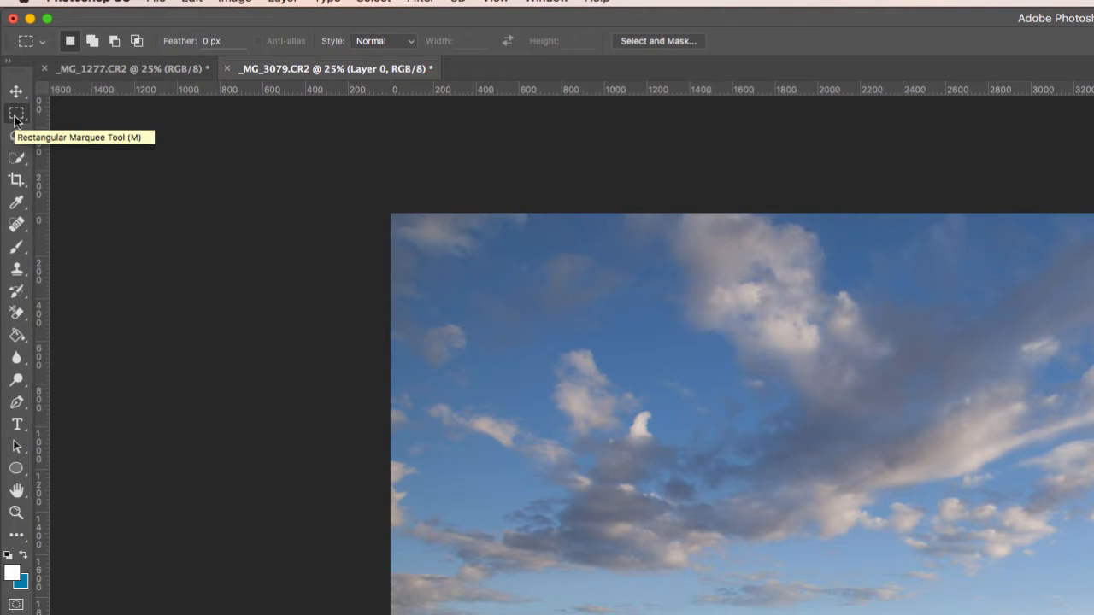
left_click(669, 40)
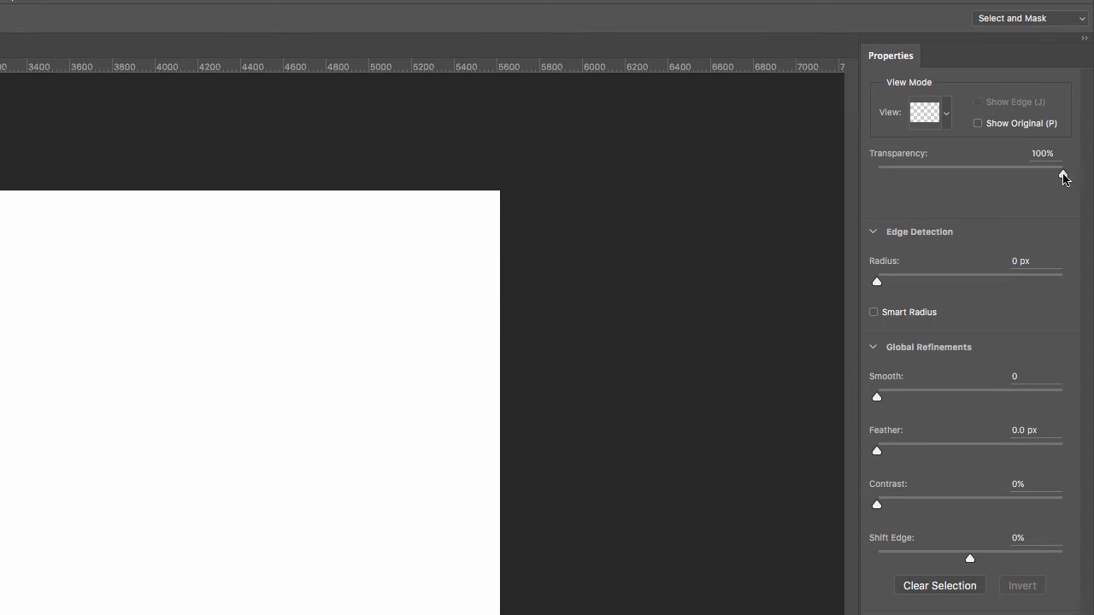
left_click_drag(1064, 177, 919, 156)
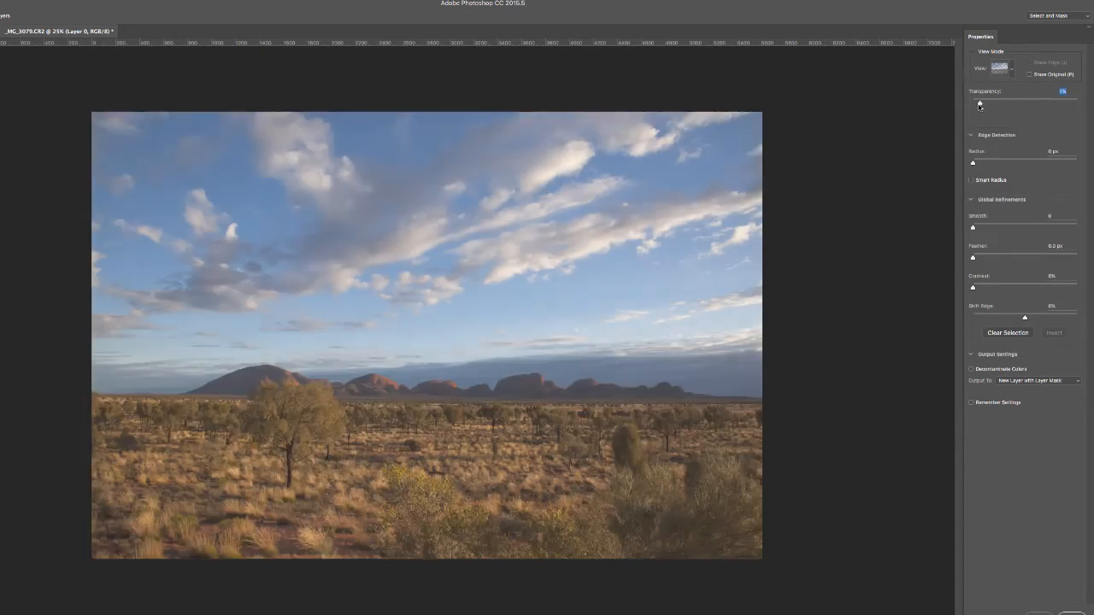
left_click_drag(980, 104, 1033, 104)
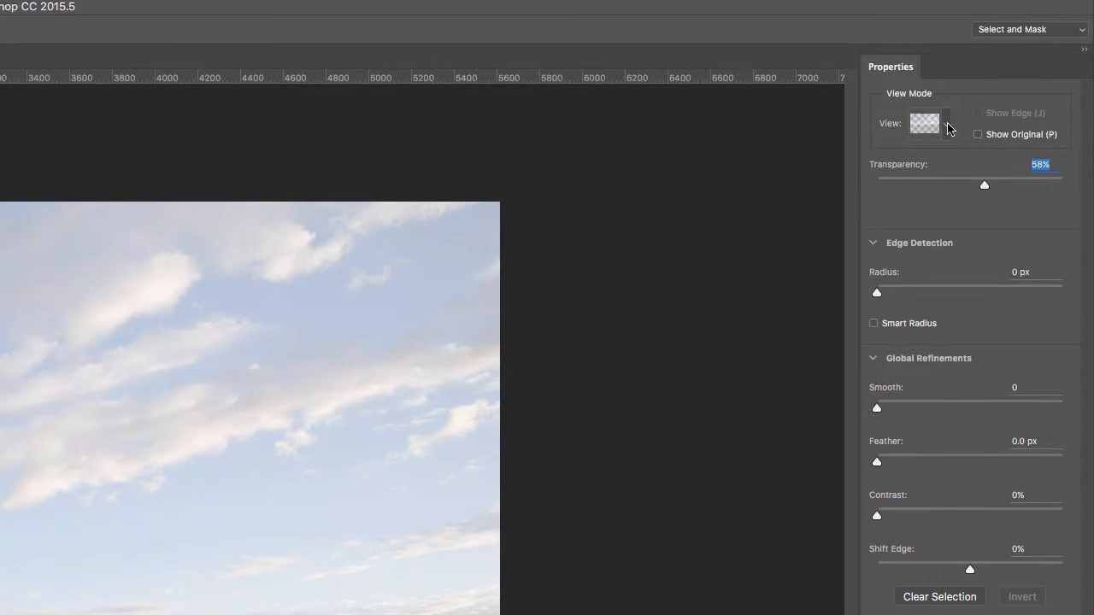
left_click(947, 128)
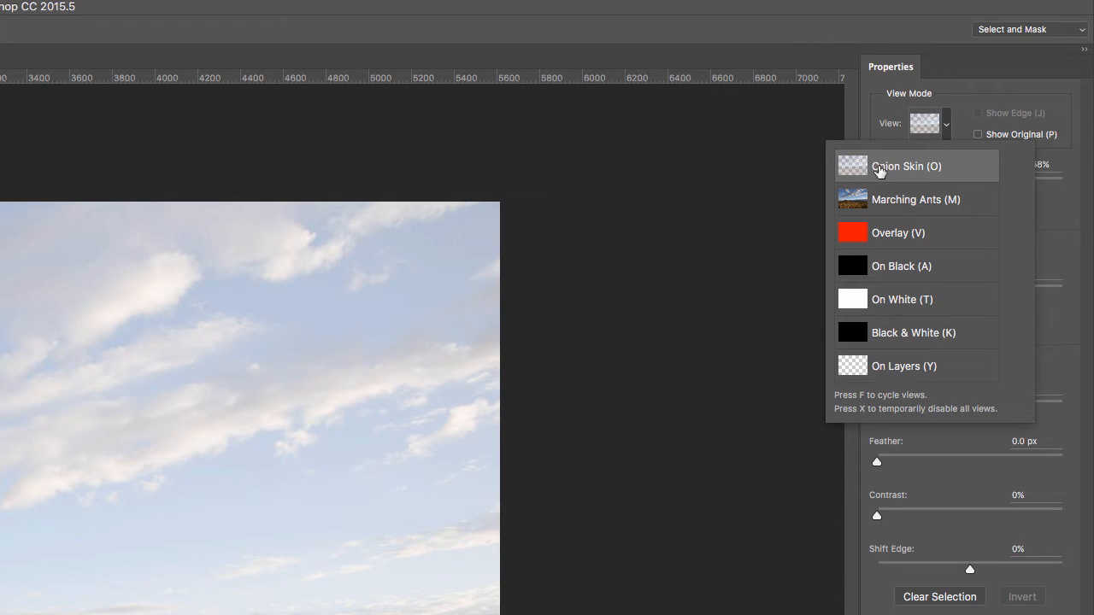
left_click(966, 126)
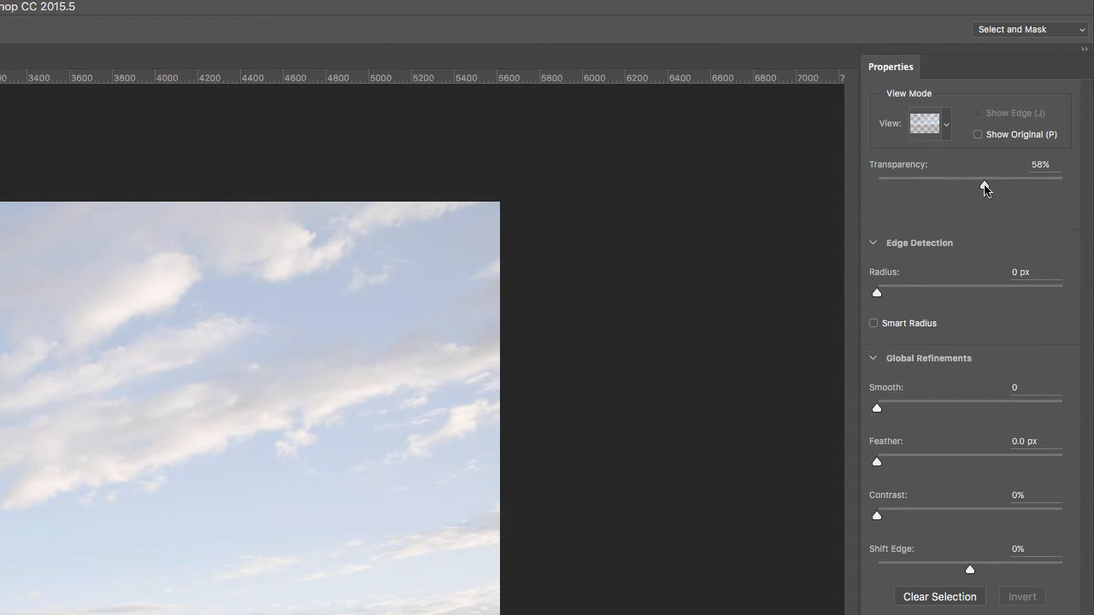
left_click_drag(984, 188, 976, 189)
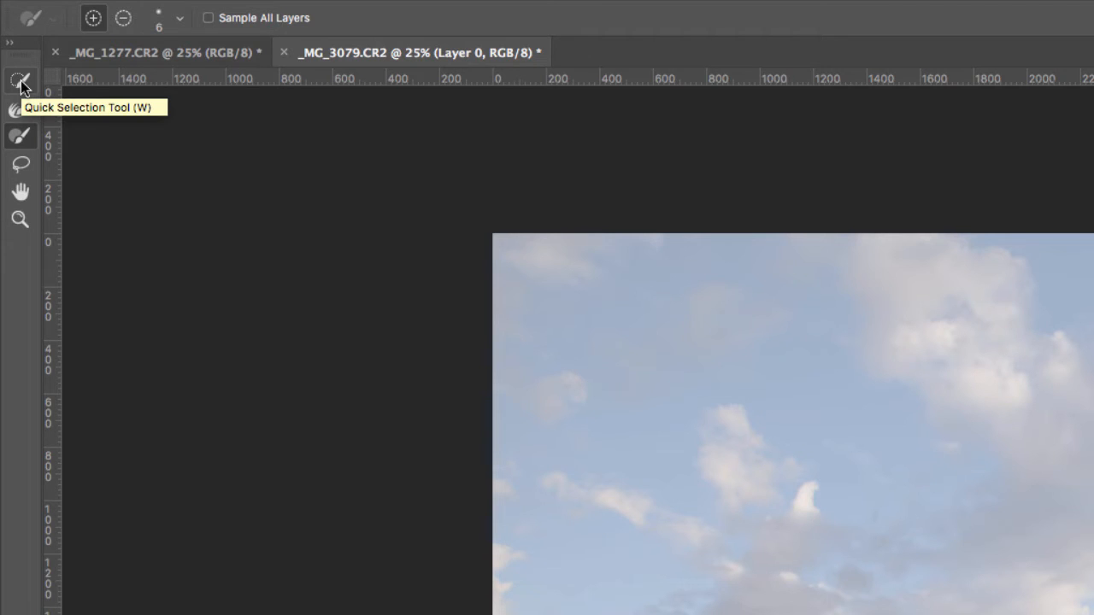
Select the desert foreground, trees and whole mountain range with the Quick Selection tool, leaving out the sky.
left_click(20, 82)
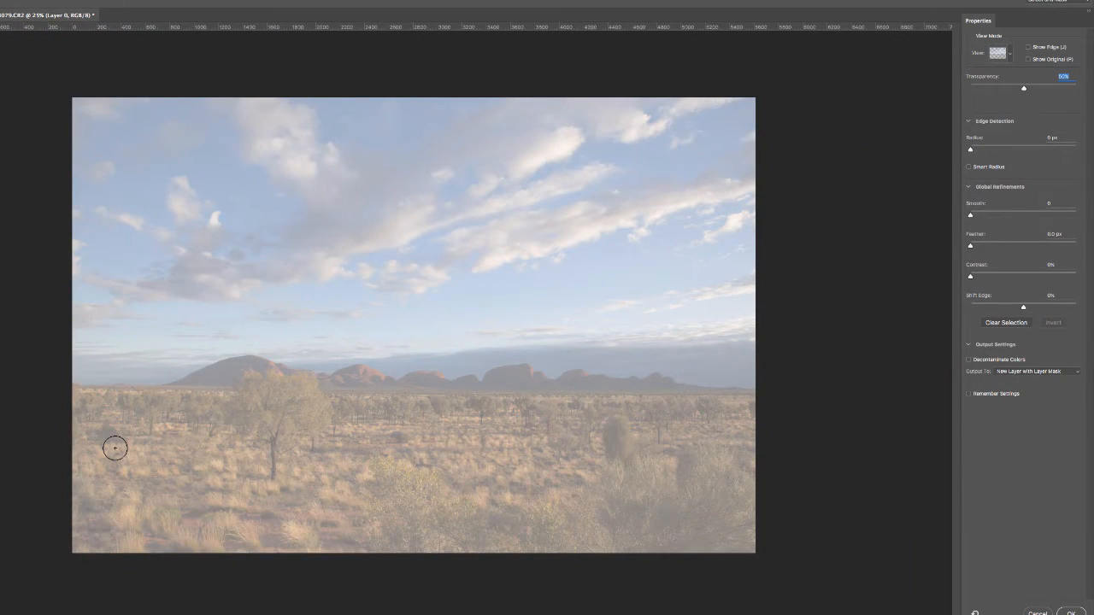
mouse_move(112, 446)
left_mouse_down()
mouse_move(245, 447)
mouse_move(289, 462)
mouse_move(284, 483)
left_mouse_up()
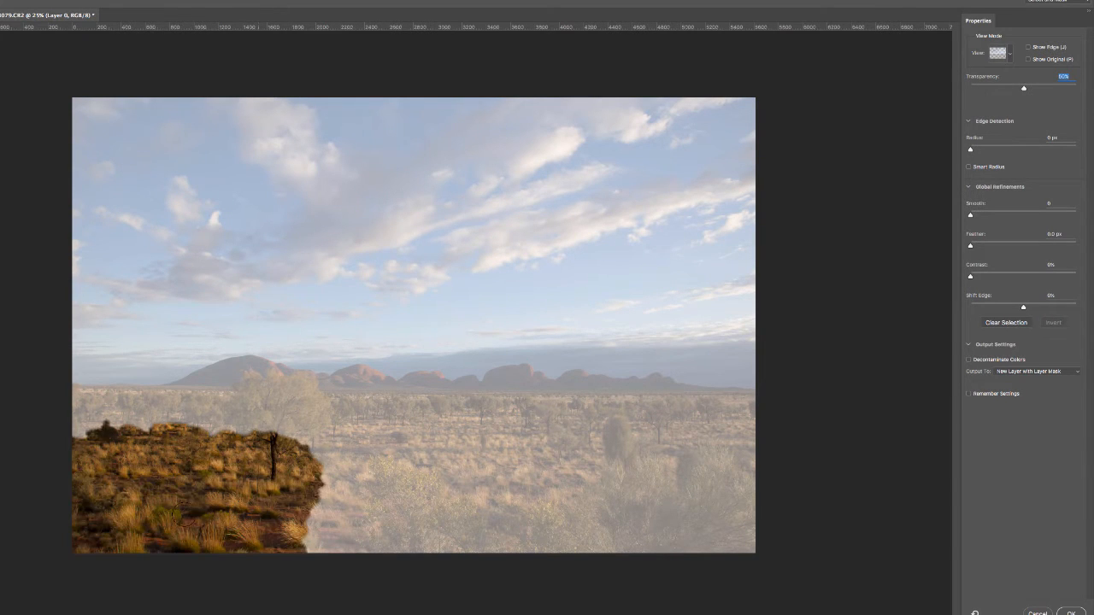
left_click_drag(144, 453, 119, 401)
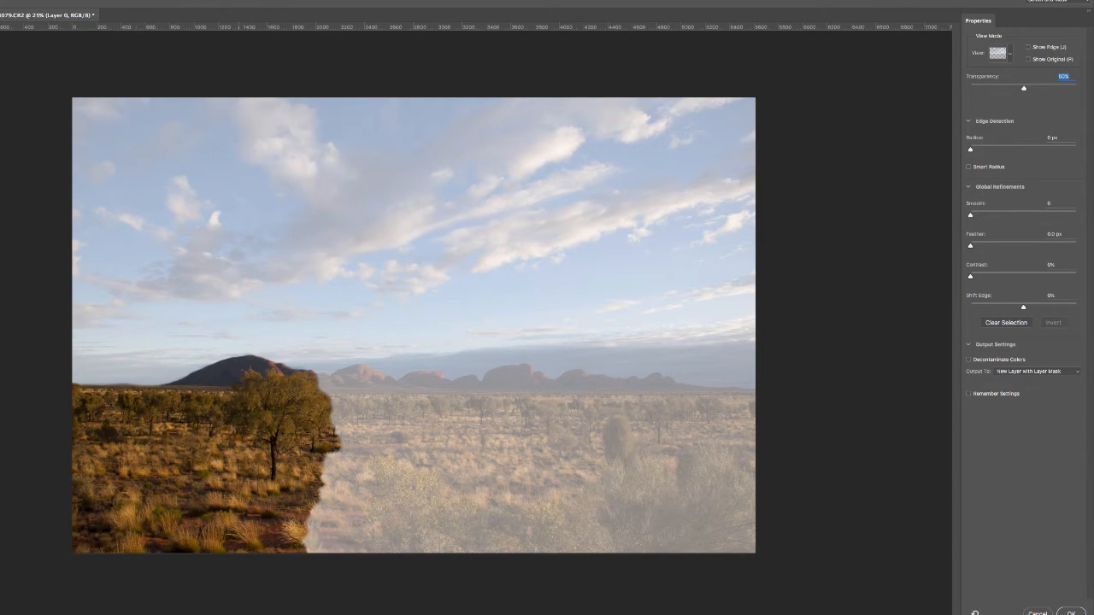
left_click_drag(304, 436, 611, 489)
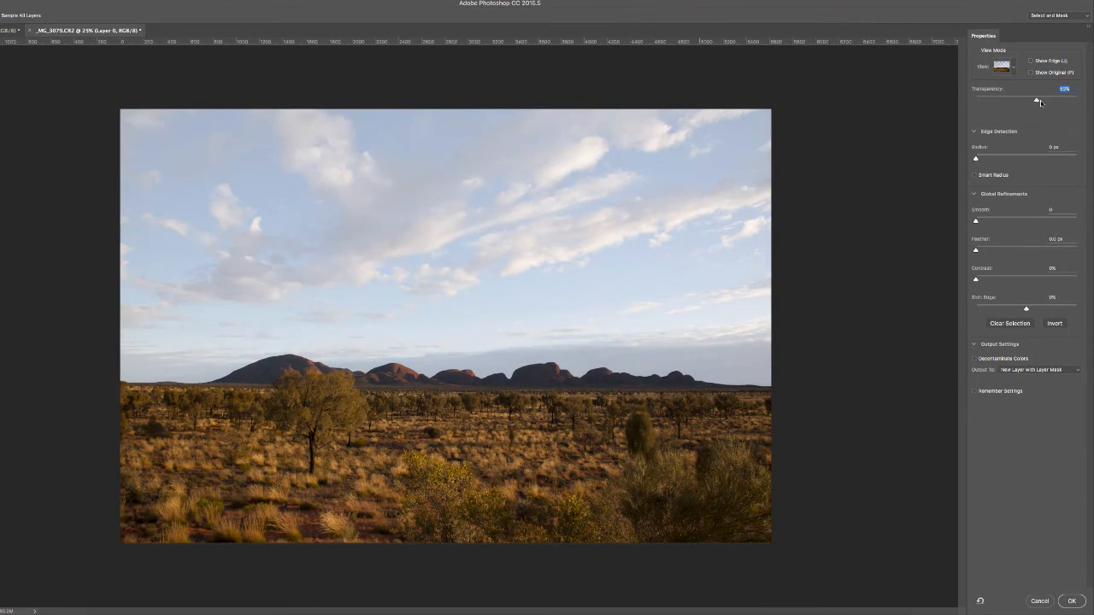
Preview the selection at 0% transparency and set the Onion Skin transparency to 100%.
left_click_drag(1040, 100, 977, 101)
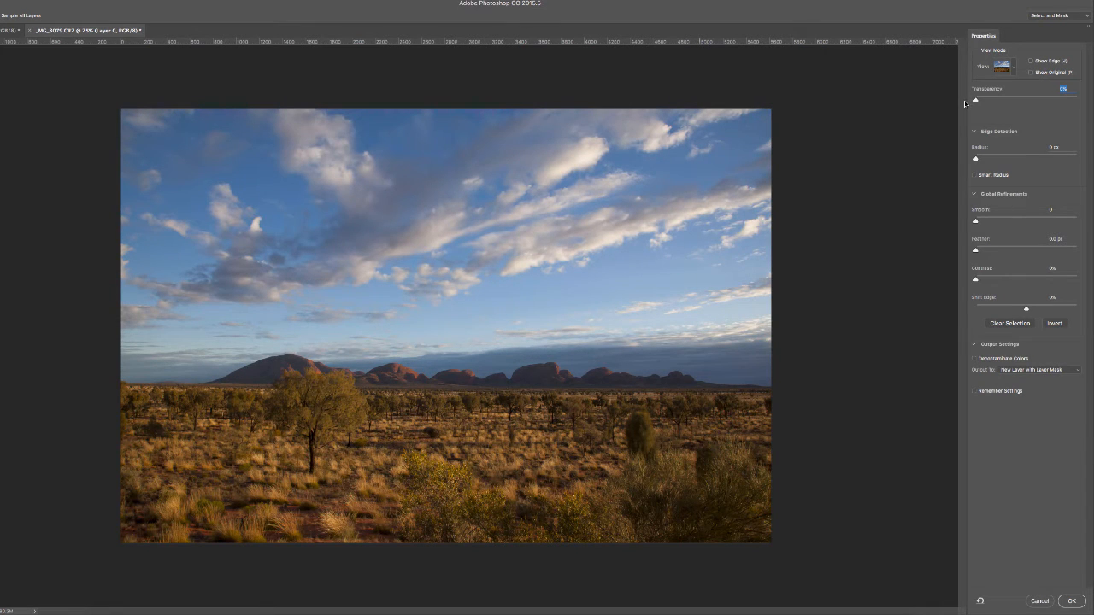
left_click_drag(975, 102, 1092, 104)
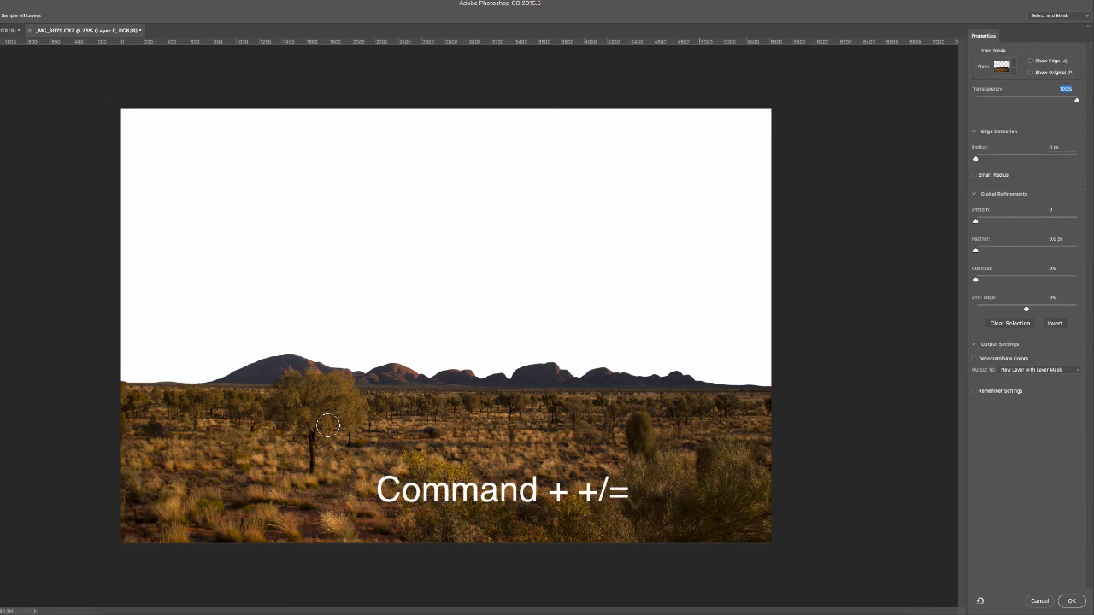
Subtract the blue sky remnant in the notch between the two rock domes using the Brush tool in subtract mode.
key("super+equal")
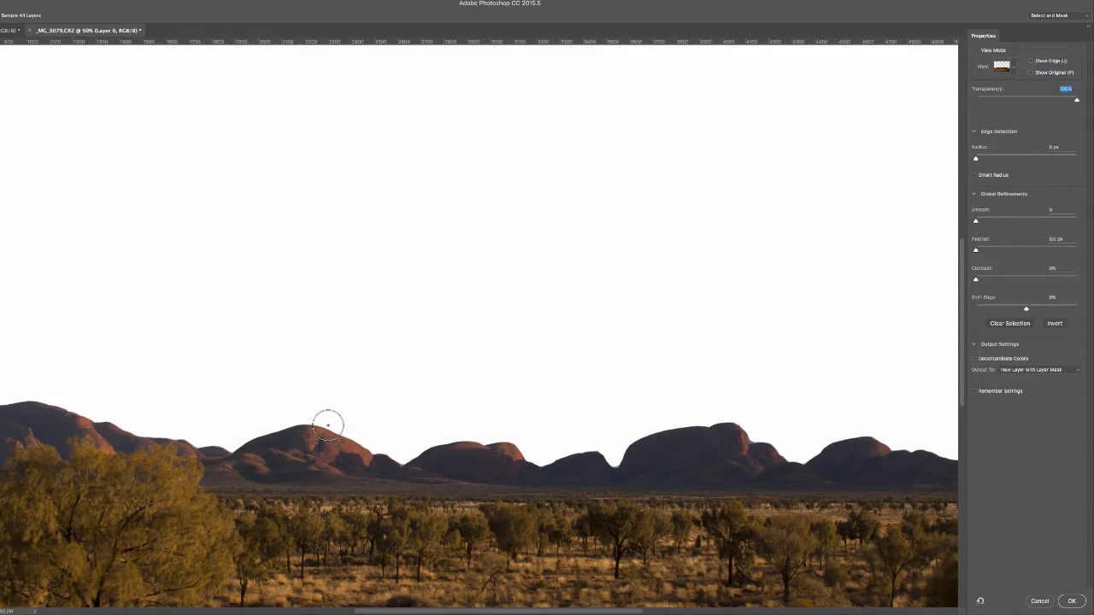
key("super+equal")
key("super+equal")
key("super+equal")
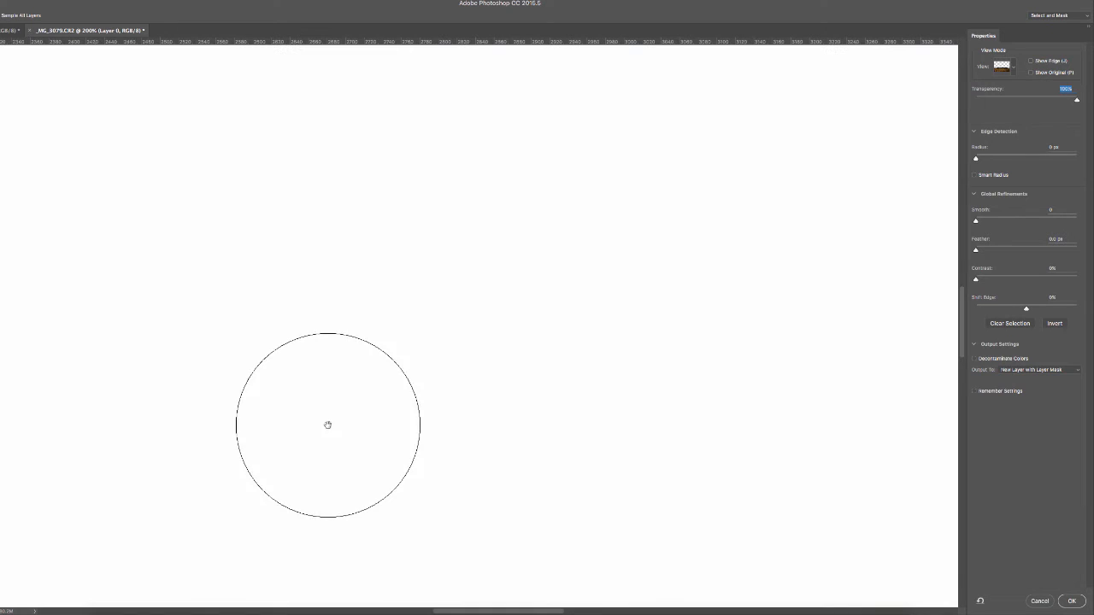
left_click_drag(342, 418, 351, 196)
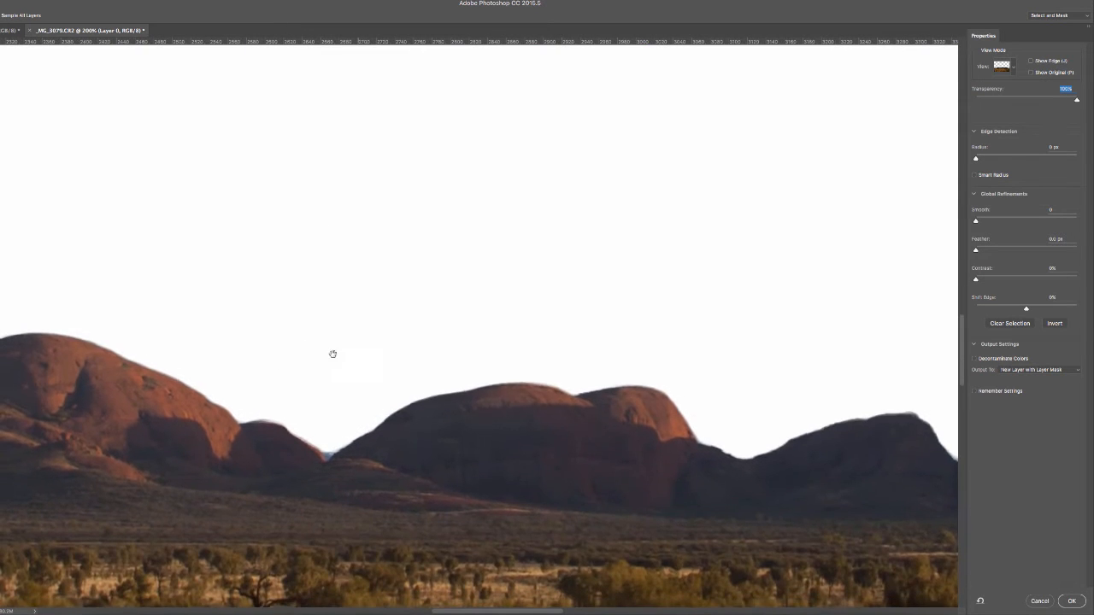
left_click_drag(295, 502, 299, 427)
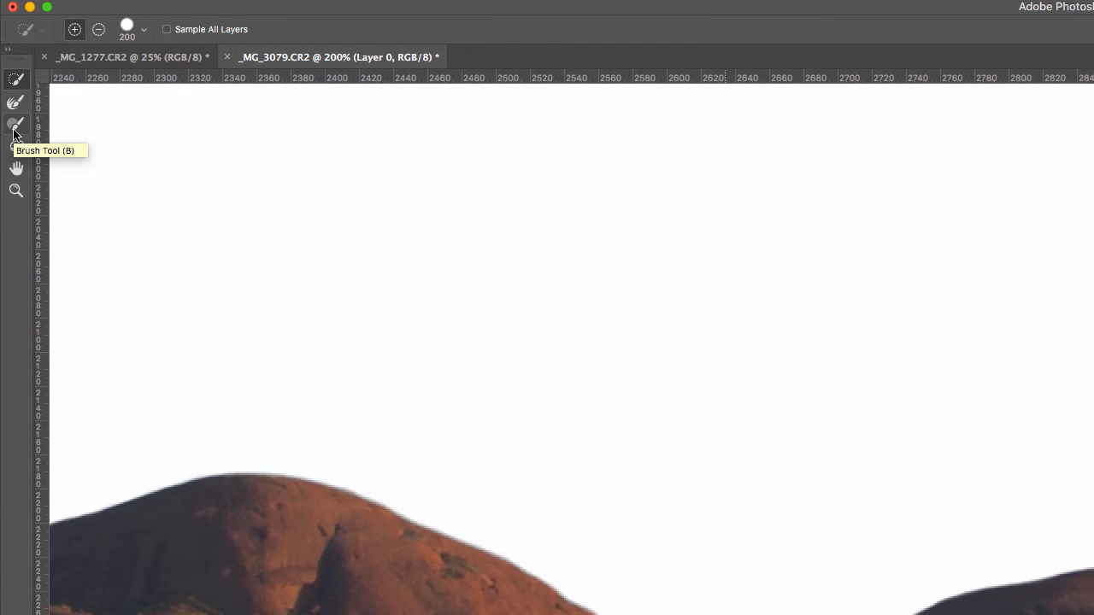
left_click(14, 130)
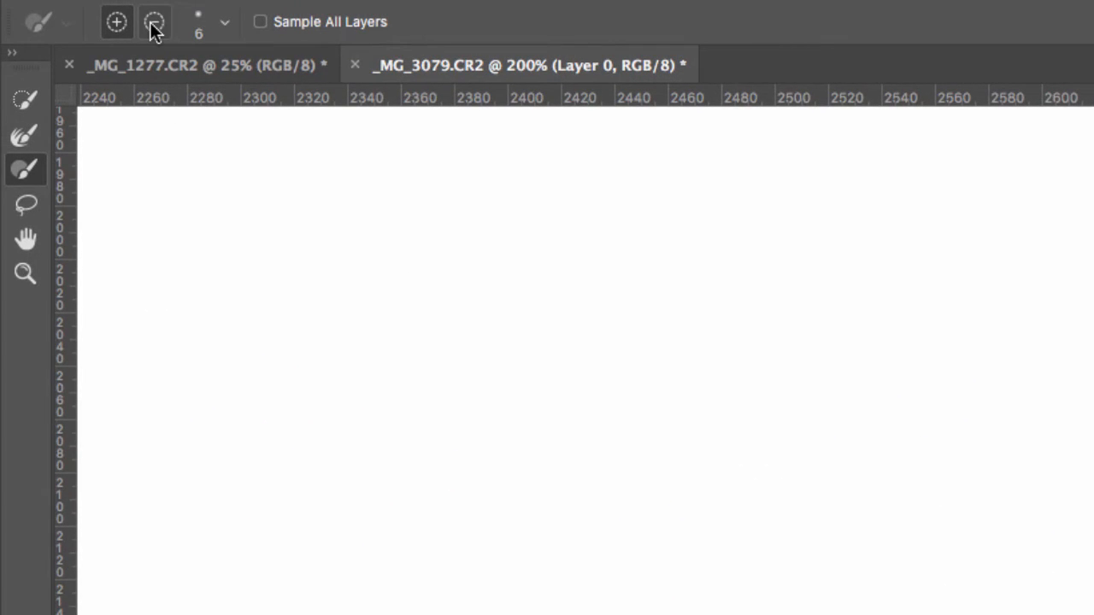
left_click(154, 24)
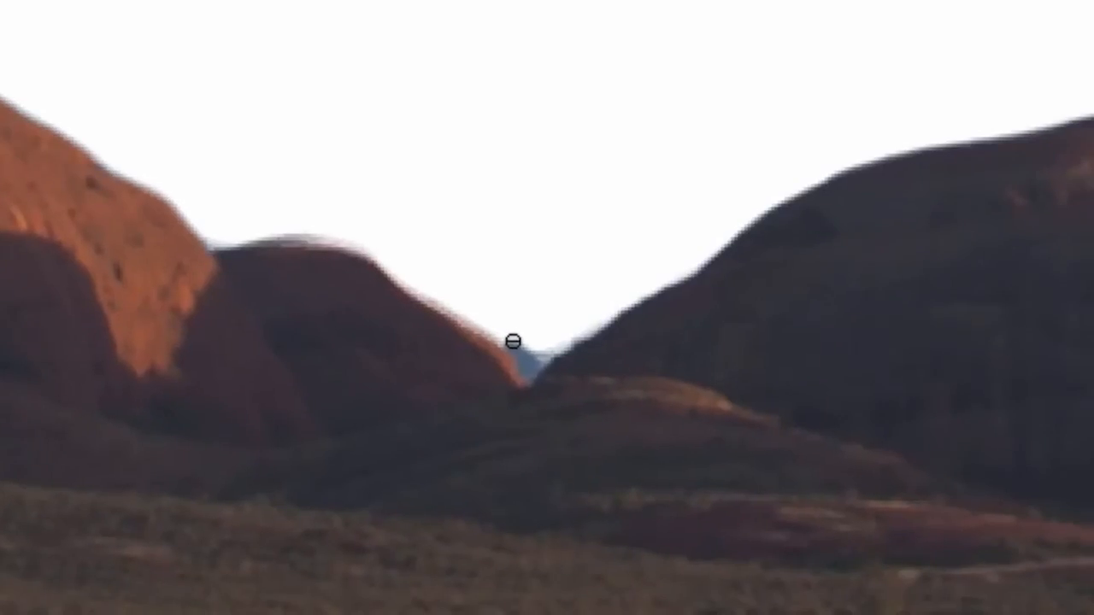
mouse_move(513, 342)
left_mouse_down()
mouse_move(535, 369)
mouse_move(510, 347)
mouse_move(530, 359)
mouse_move(608, 320)
mouse_move(605, 302)
left_mouse_up()
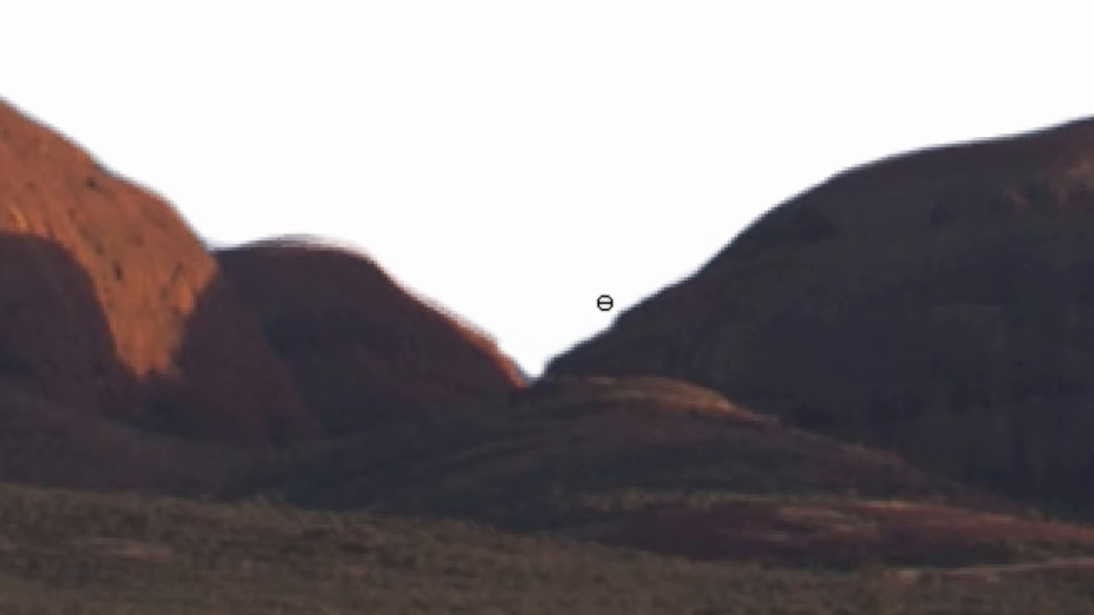
Subtract the sky remnants beside the tall orange-edged dome and in the dip before the next hill.
mouse_move(1090, 166)
left_mouse_down()
mouse_move(102, 179)
mouse_move(0, 198)
left_mouse_up()
mouse_move(940, 408)
left_mouse_down()
mouse_move(928, 413)
mouse_move(984, 409)
mouse_move(1012, 344)
mouse_move(969, 398)
mouse_move(921, 411)
mouse_move(892, 391)
mouse_move(692, 371)
mouse_move(257, 359)
left_mouse_up()
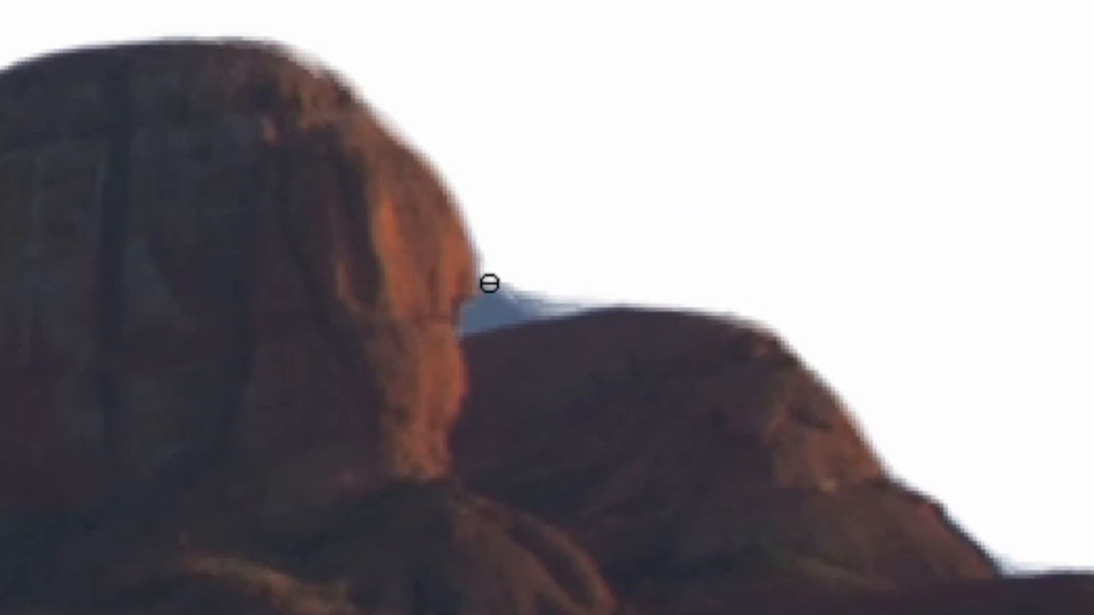
mouse_move(488, 283)
left_mouse_down()
mouse_move(476, 319)
mouse_move(497, 319)
mouse_move(604, 300)
mouse_move(499, 295)
mouse_move(520, 279)
mouse_move(496, 310)
mouse_move(506, 277)
mouse_move(506, 286)
mouse_move(576, 296)
left_mouse_up()
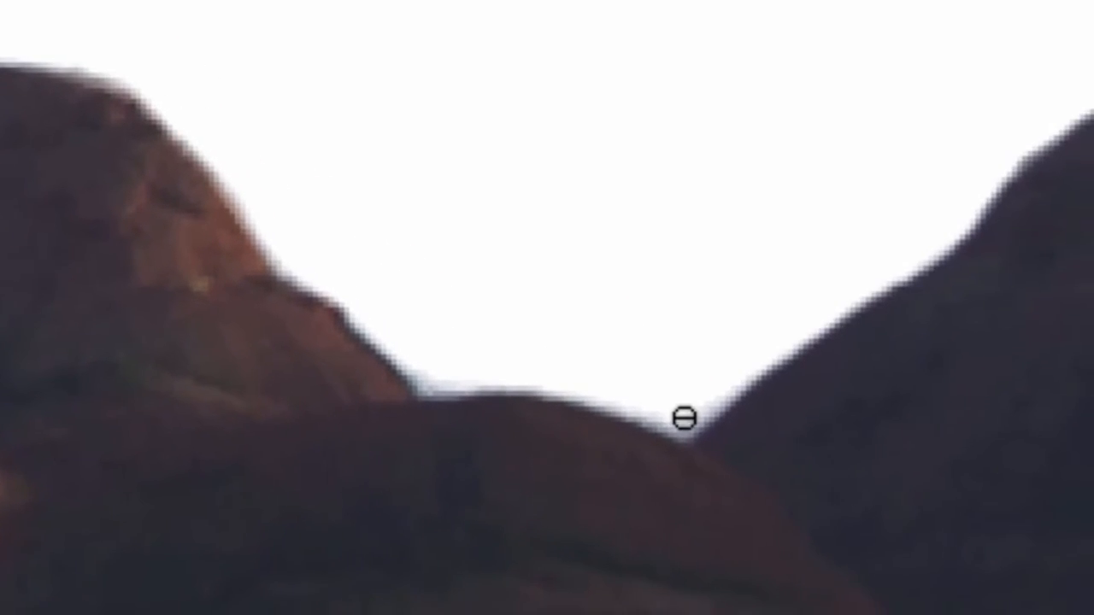
left_click_drag(684, 418, 703, 415)
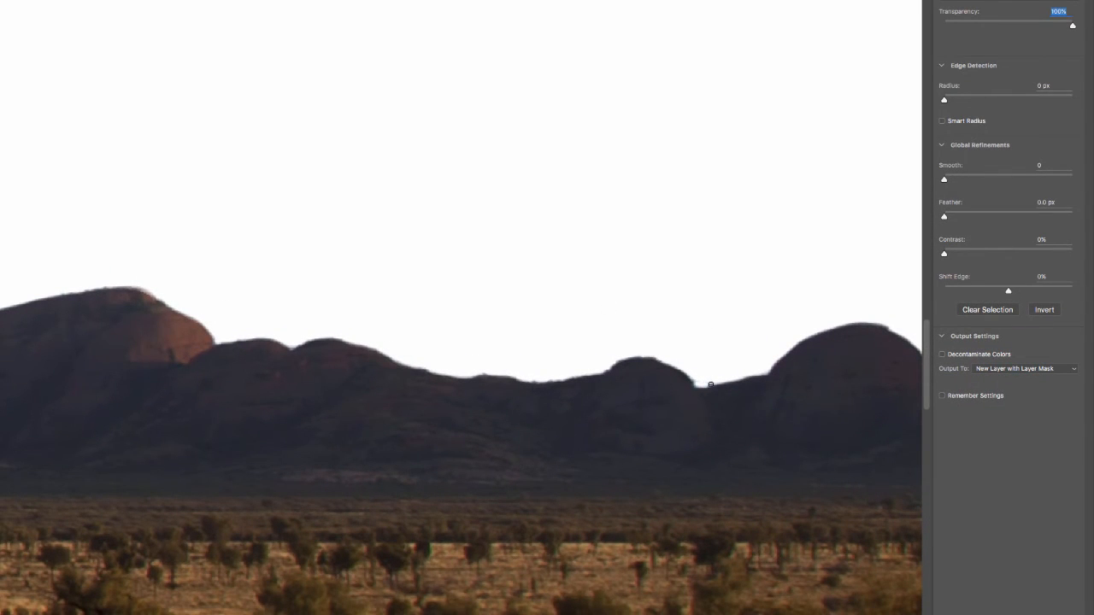
Undo the last faulty brush stroke and clean the sky edge along the far end of the mountain ridge.
key("super+z")
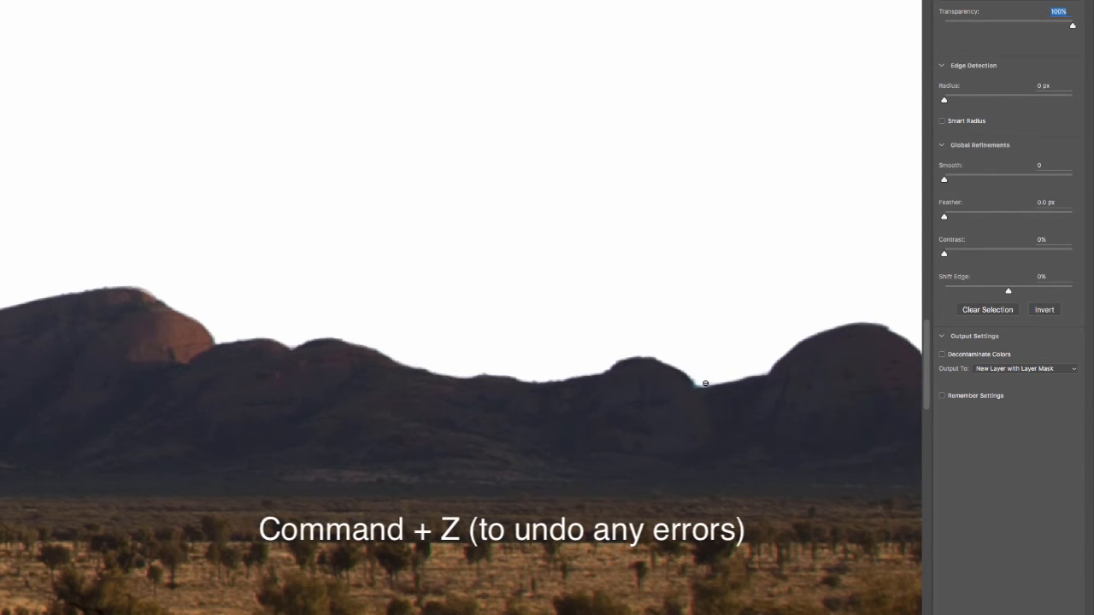
left_click_drag(757, 343, 279, 362)
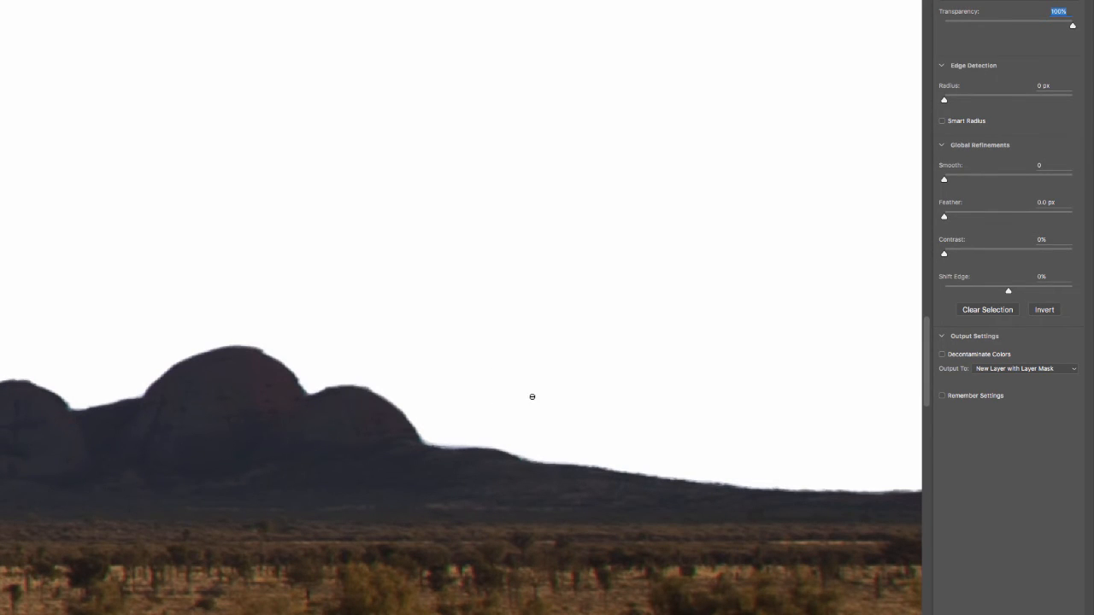
left_click(532, 397, "alt")
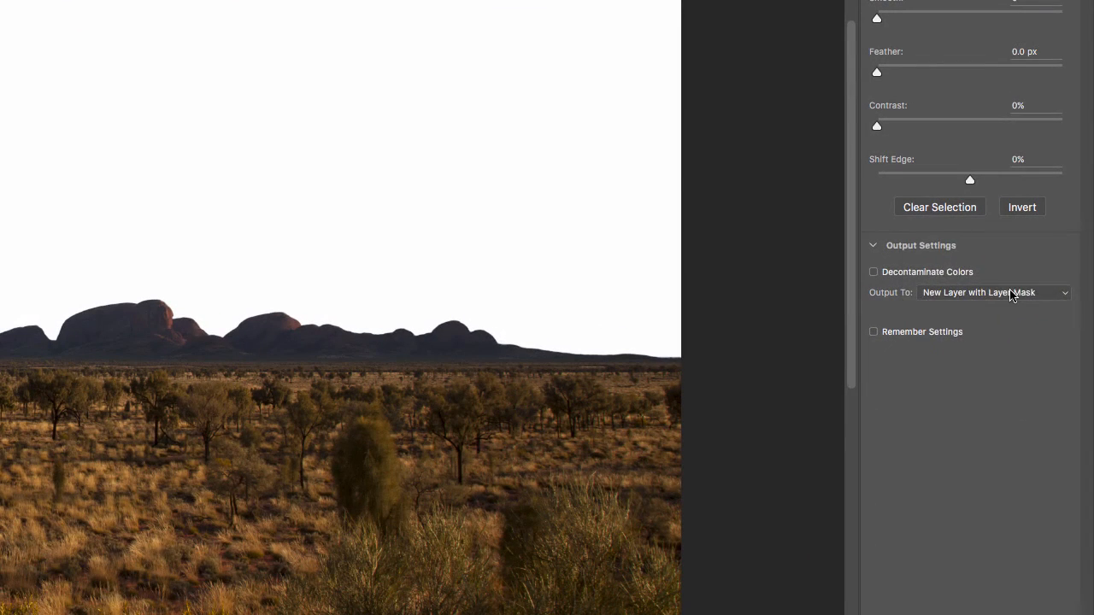
Output the refined selection to a new layer with layer mask and commit it.
left_click(1049, 372)
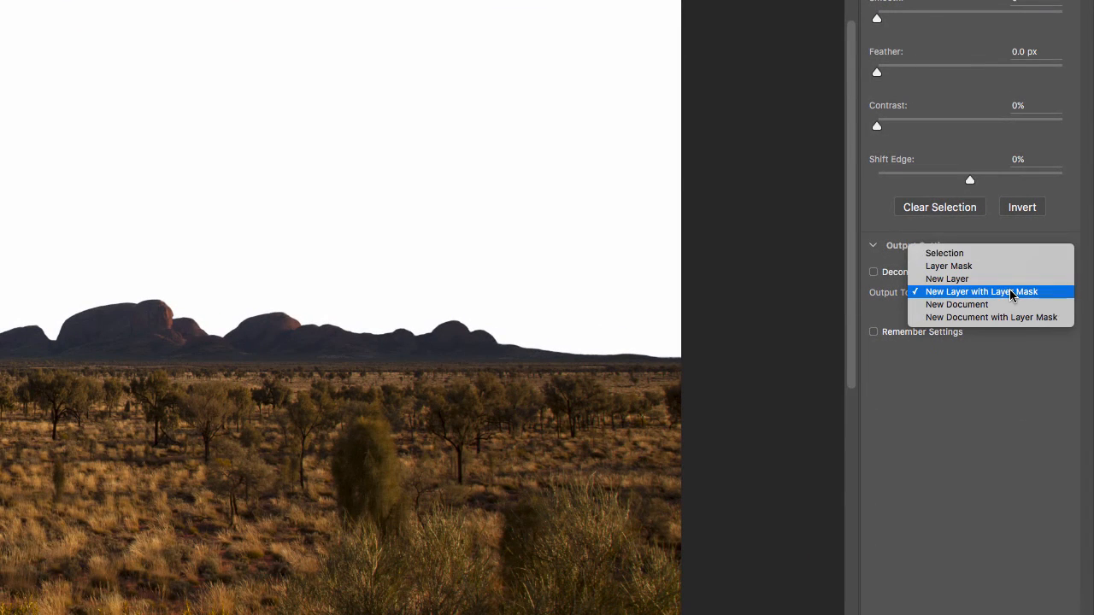
left_click(958, 293)
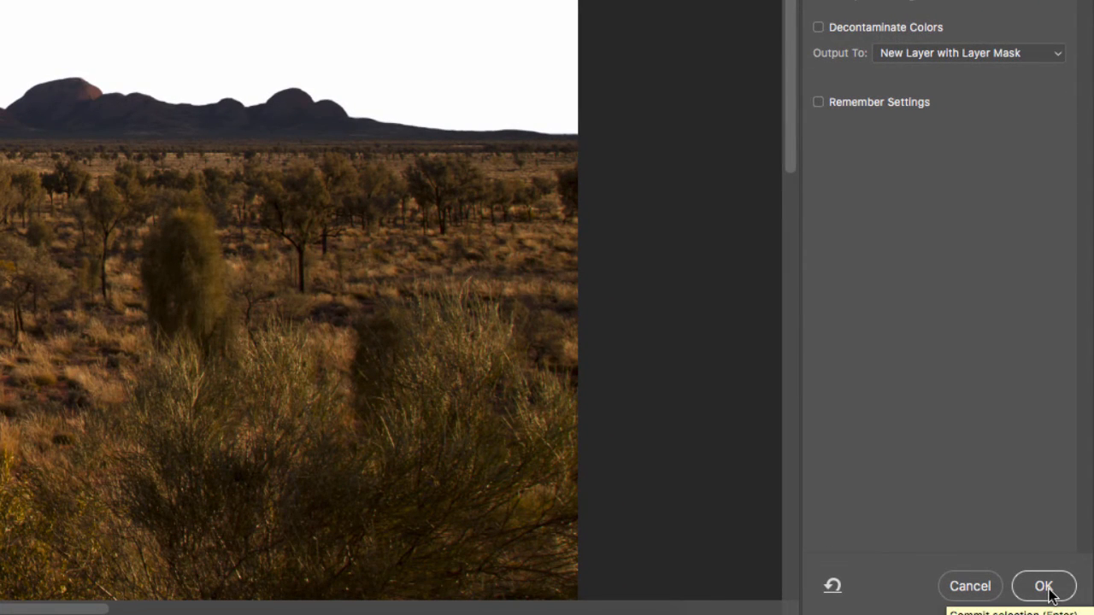
left_click(1048, 590)
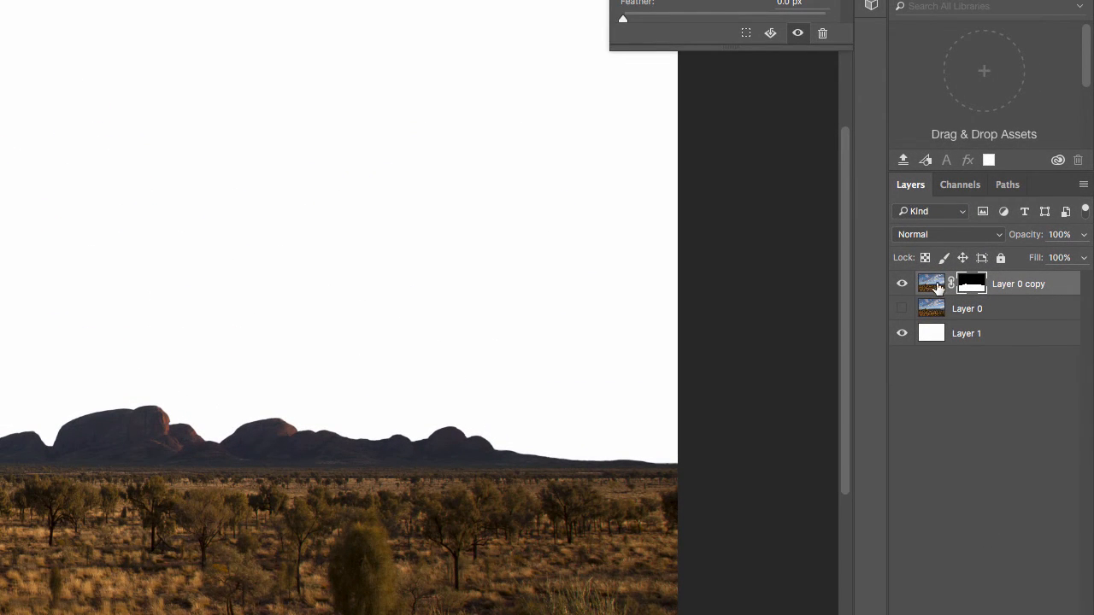
Toggle the visibility of the masked copy and the original photo layer to compare the cut-out with the full image.
left_click(901, 284)
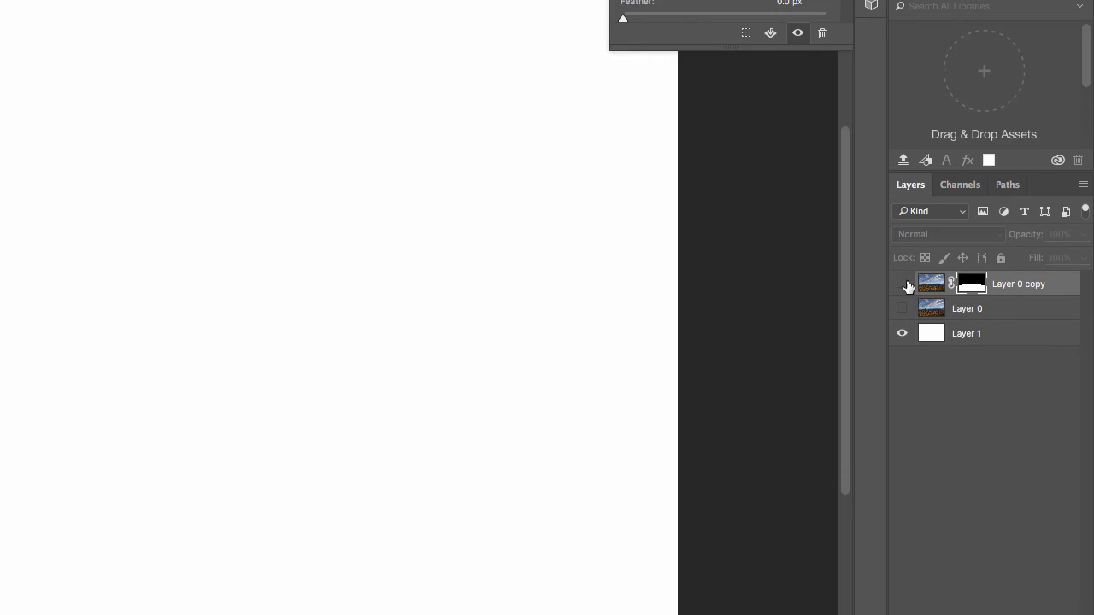
left_click(901, 284)
left_click(902, 309)
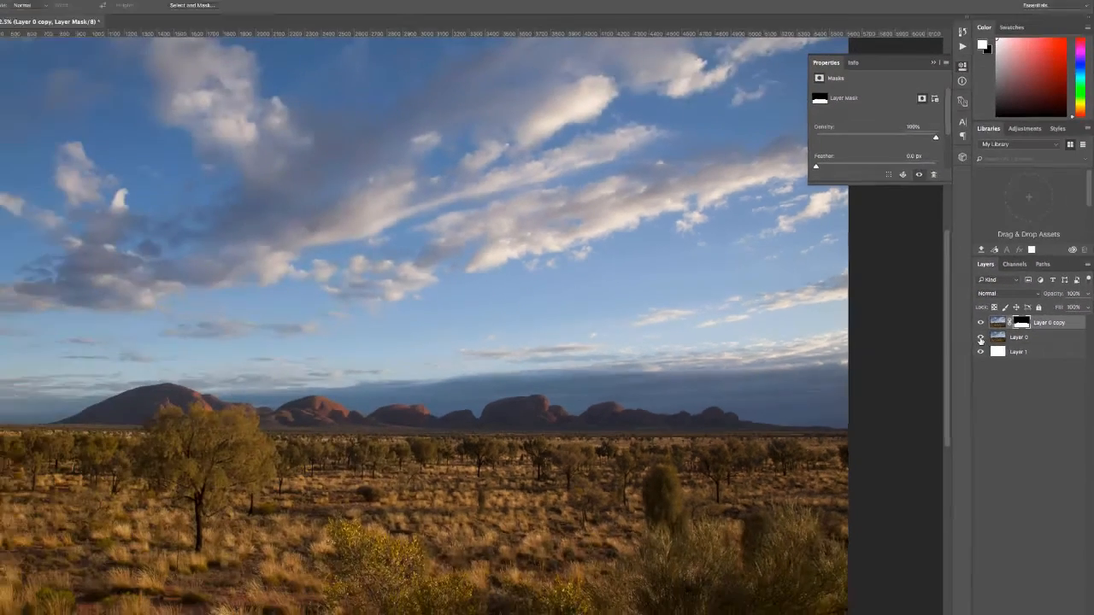
left_click(920, 316)
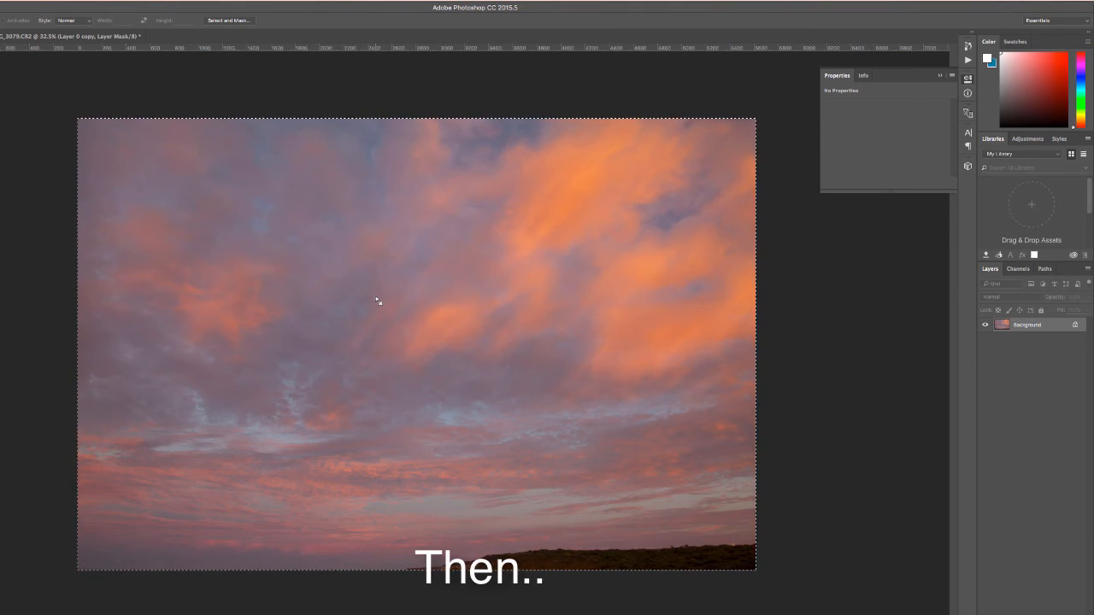
Paste the copied sunset sky into the desert photo _NG_3079.CR2 and move its layer directly below the masked landscape layer.
left_click(49, 36)
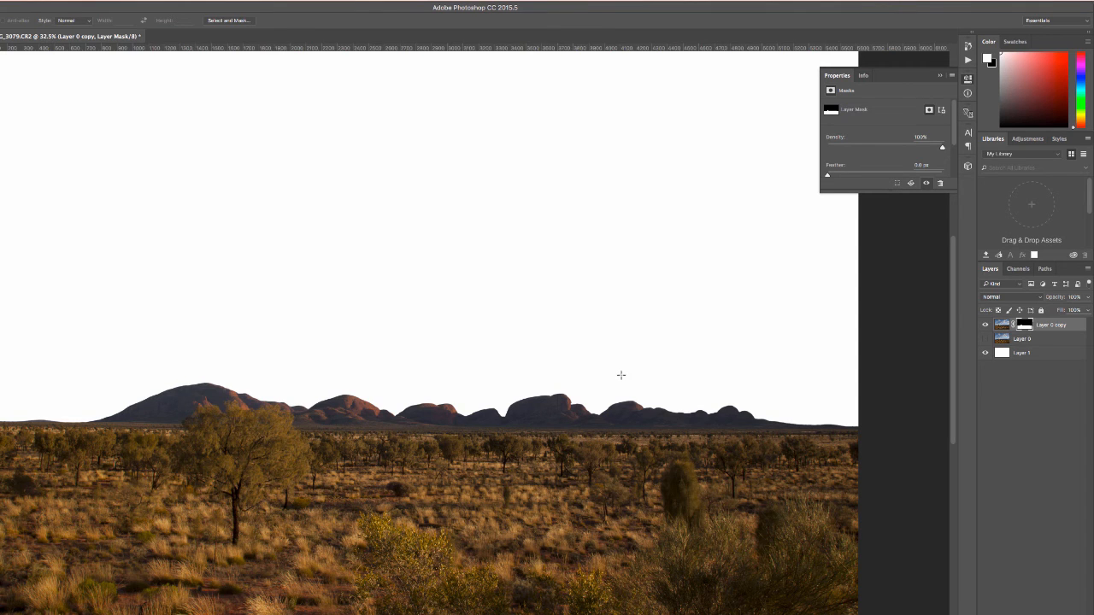
key("super+v")
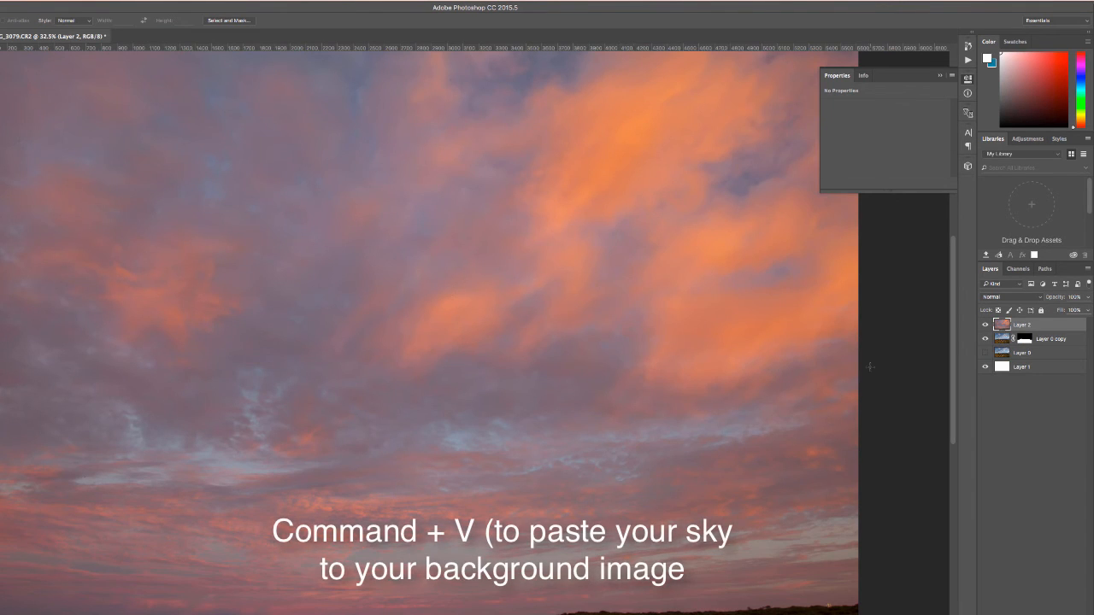
left_click_drag(1005, 326, 1052, 339)
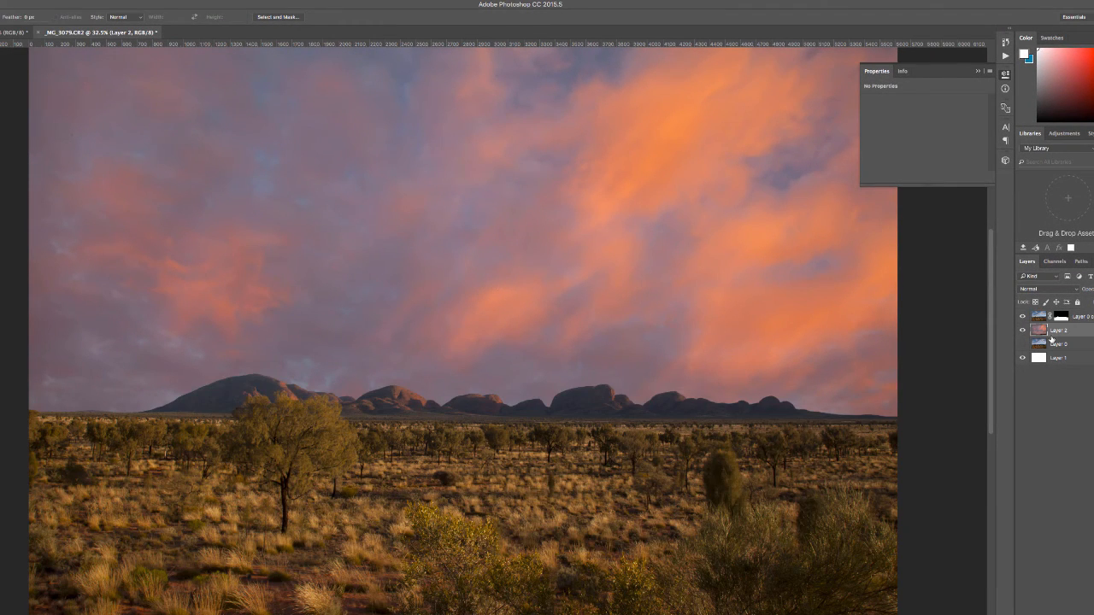
left_click(977, 73)
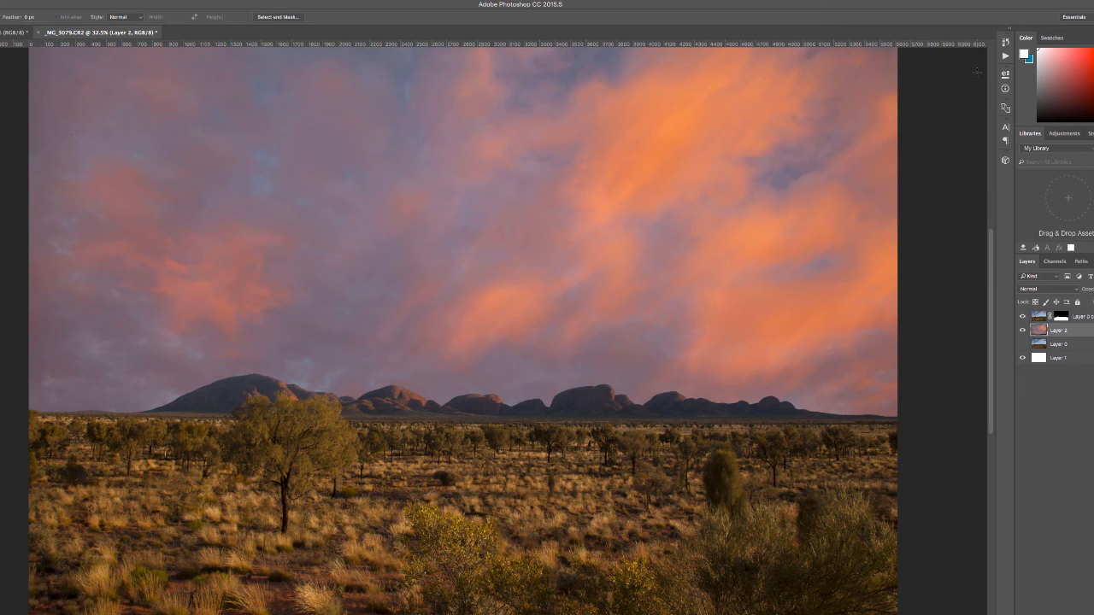